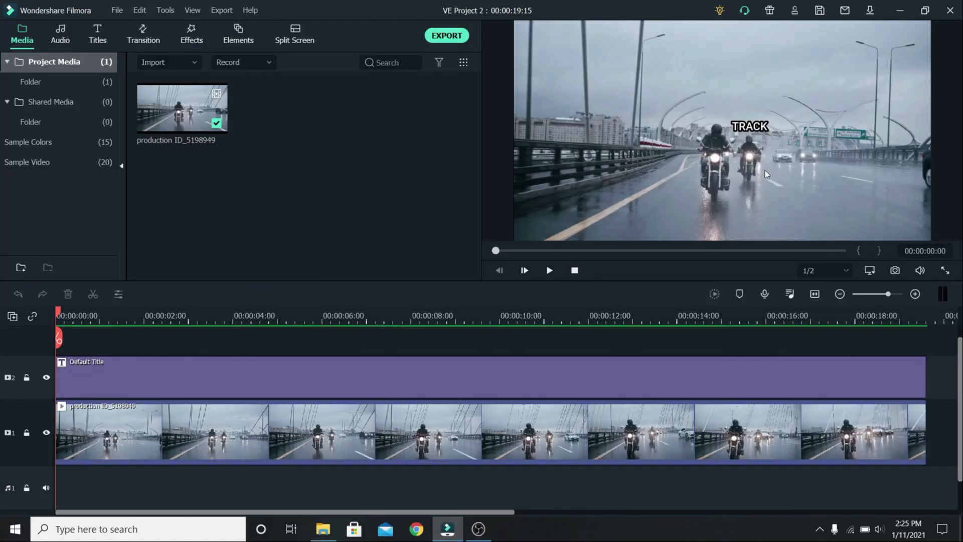
# - Set the preview zoom level to 100%
pyautogui.rightClick(633, 86)
pyautogui.moveTo(687, 171)
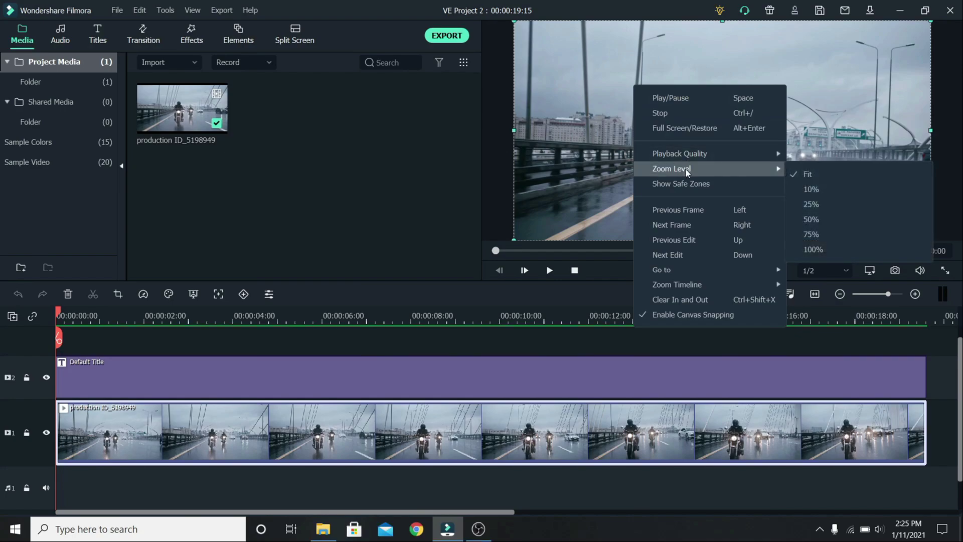
pyautogui.click(841, 248)
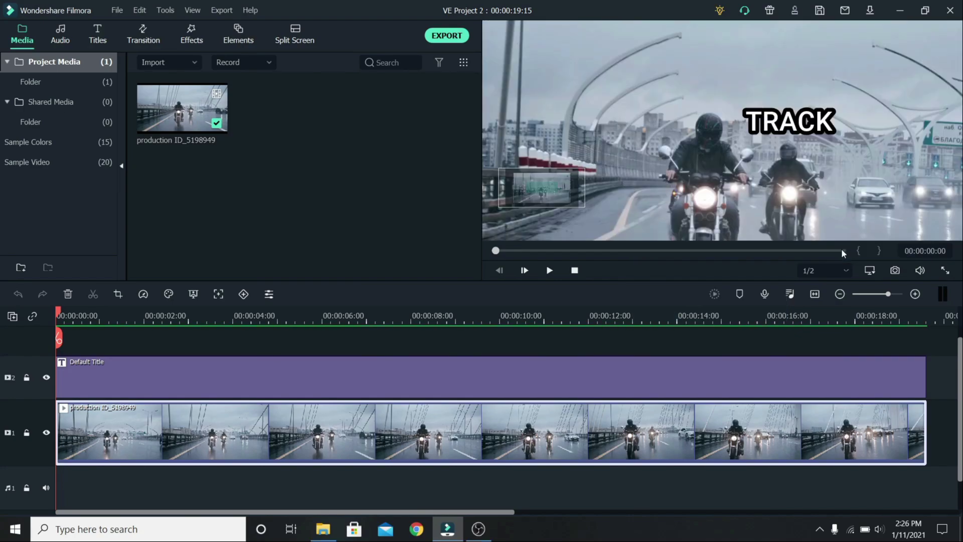
# - Enable Motion Tracking on the motorcycle clip and place the tracking box over the two riders
pyautogui.doubleClick(609, 426)
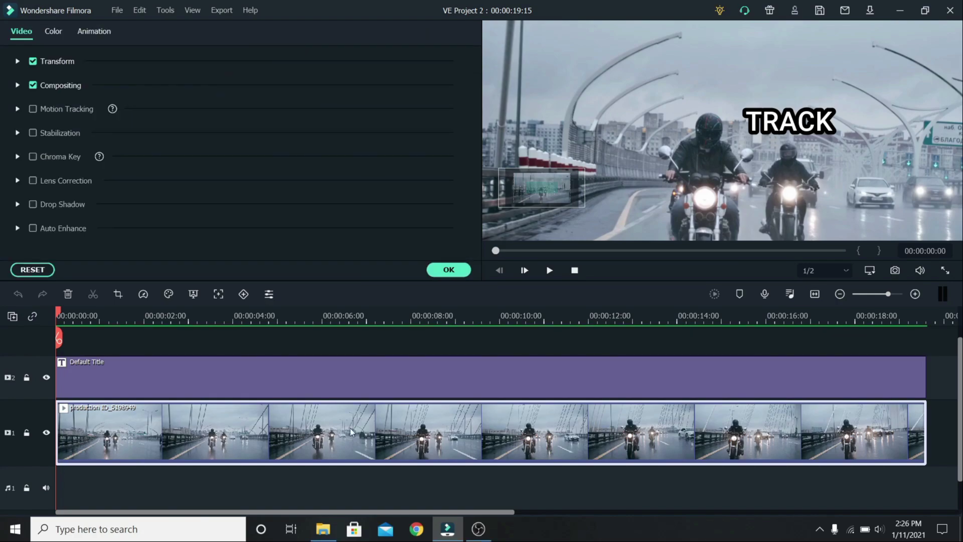
pyautogui.click(32, 108)
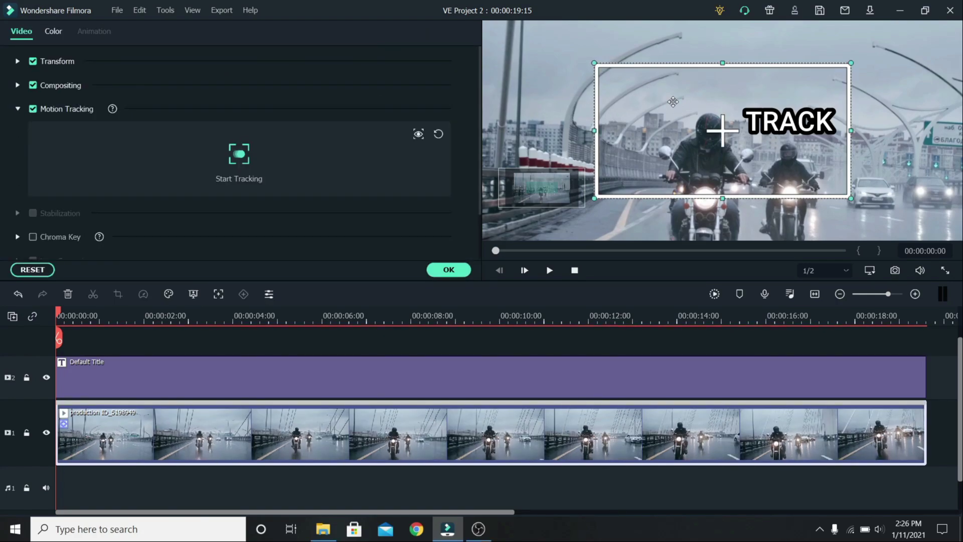
pyautogui.moveTo(652, 94); pyautogui.dragTo(717, 115)
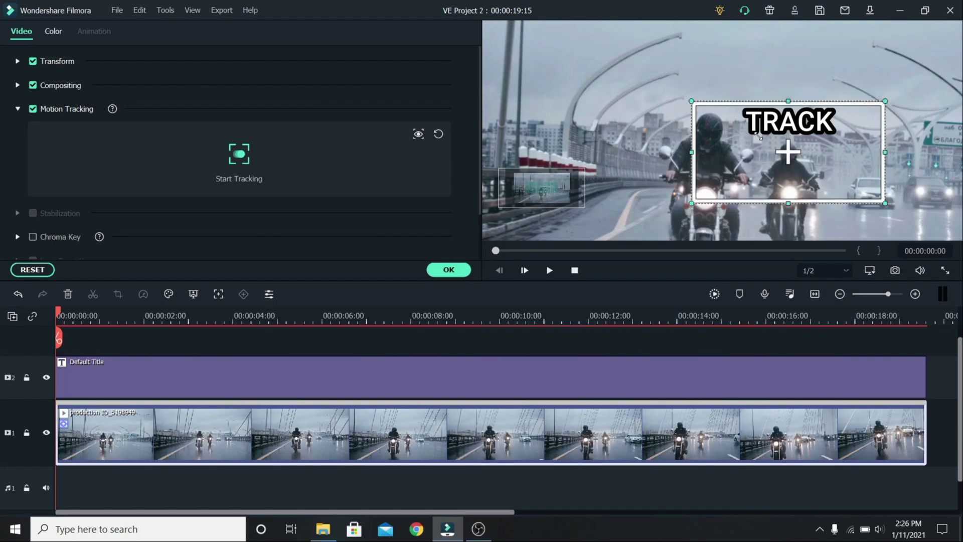
pyautogui.rightClick(627, 86)
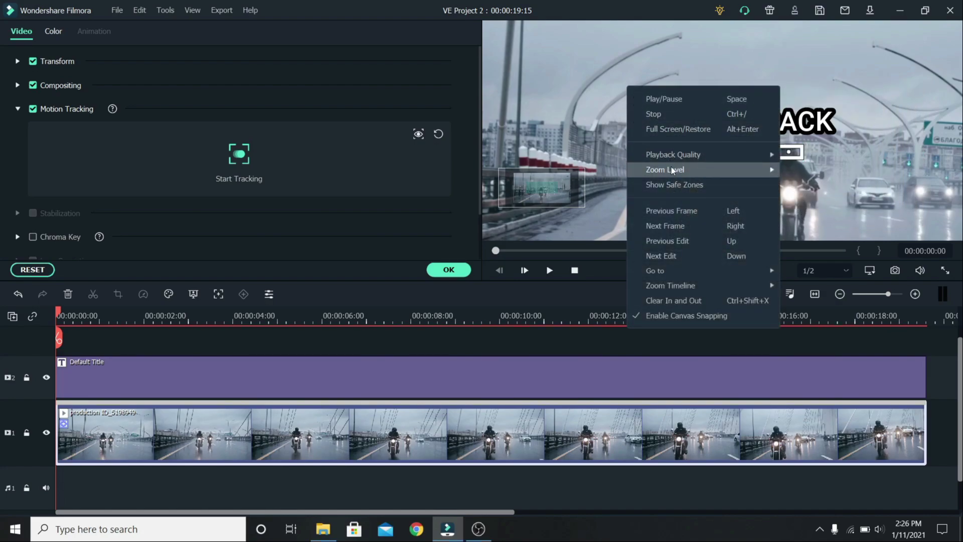
# - Fit the preview, track the riders, attach the Default Title, and play back to check
pyautogui.moveTo(682, 173)
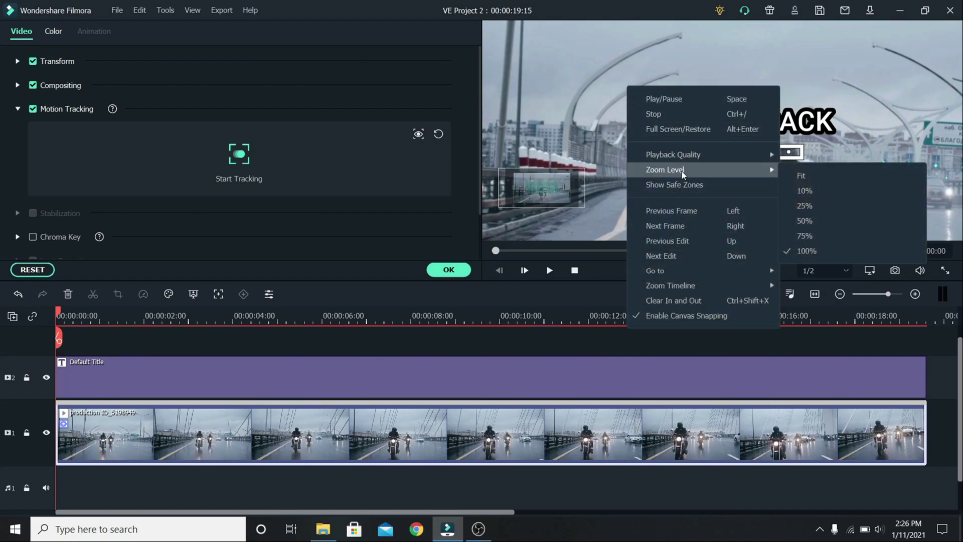
pyautogui.click(802, 177)
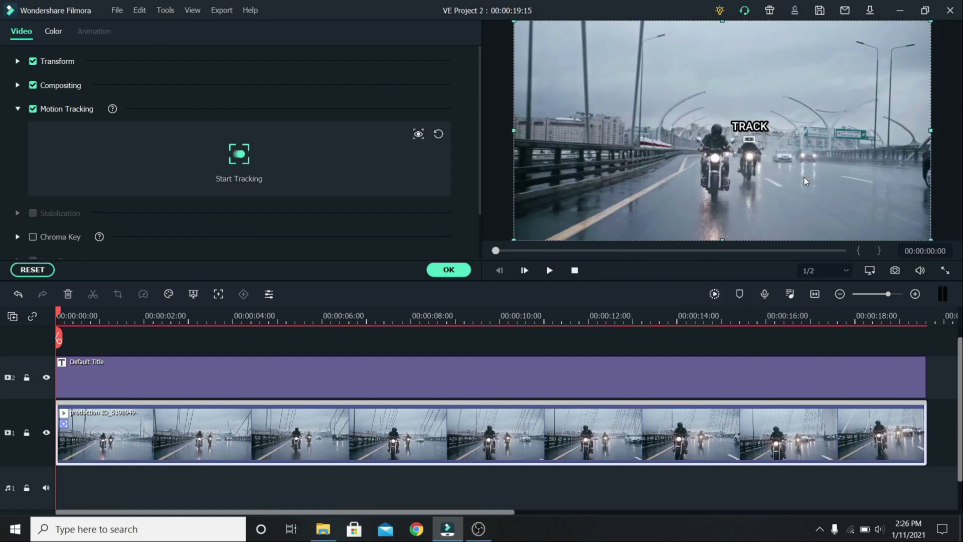
pyautogui.click(239, 163)
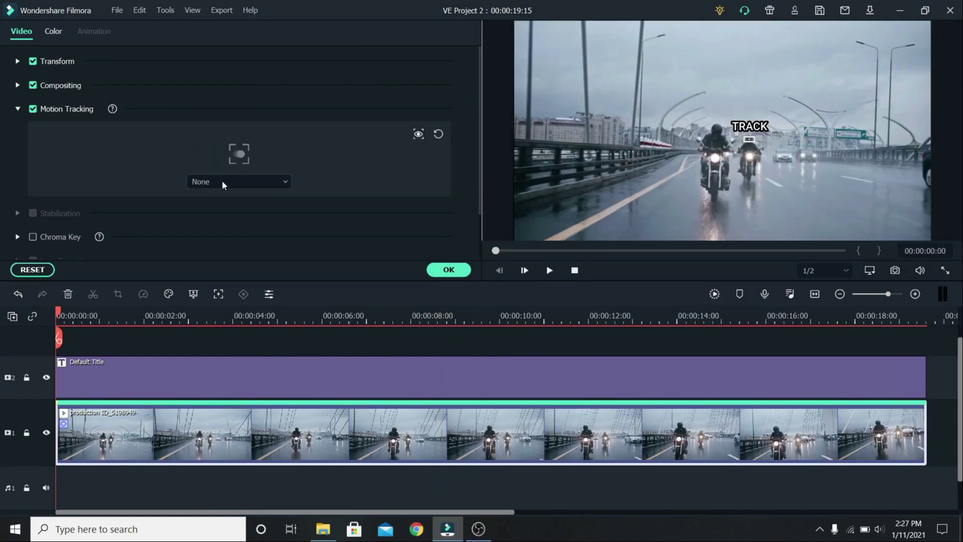
pyautogui.click(224, 181)
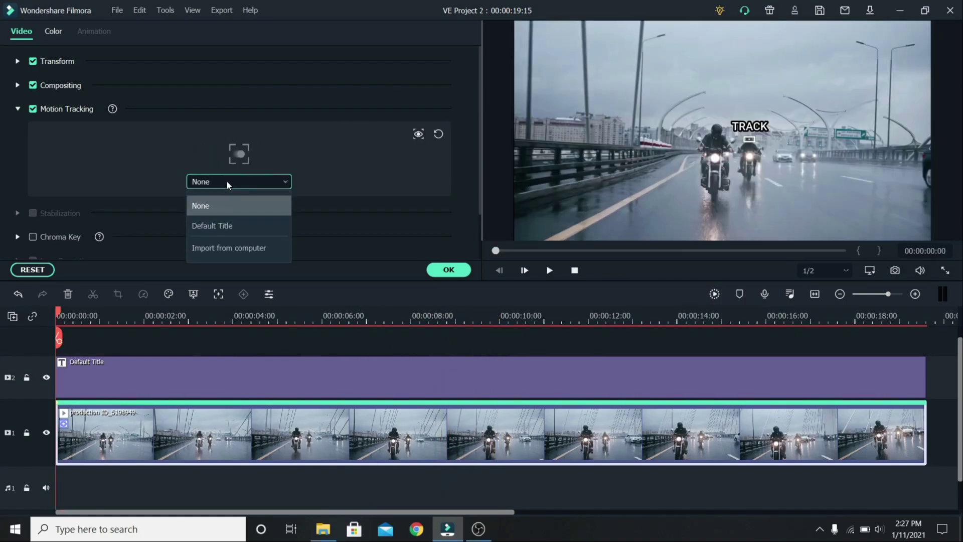
pyautogui.click(219, 224)
pyautogui.press('space')
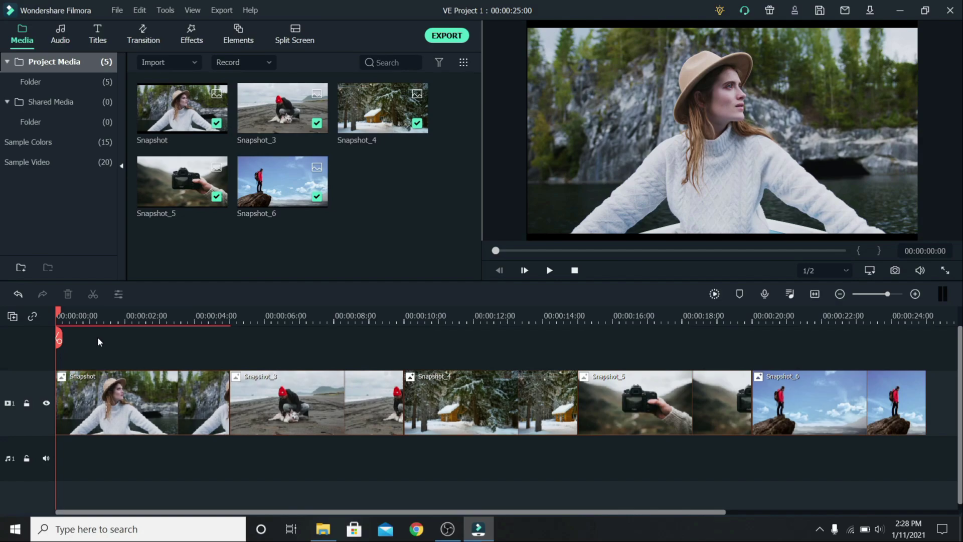
# - Set all five photo clips to a 2-second duration
pyautogui.moveTo(99, 338); pyautogui.dragTo(802, 408)
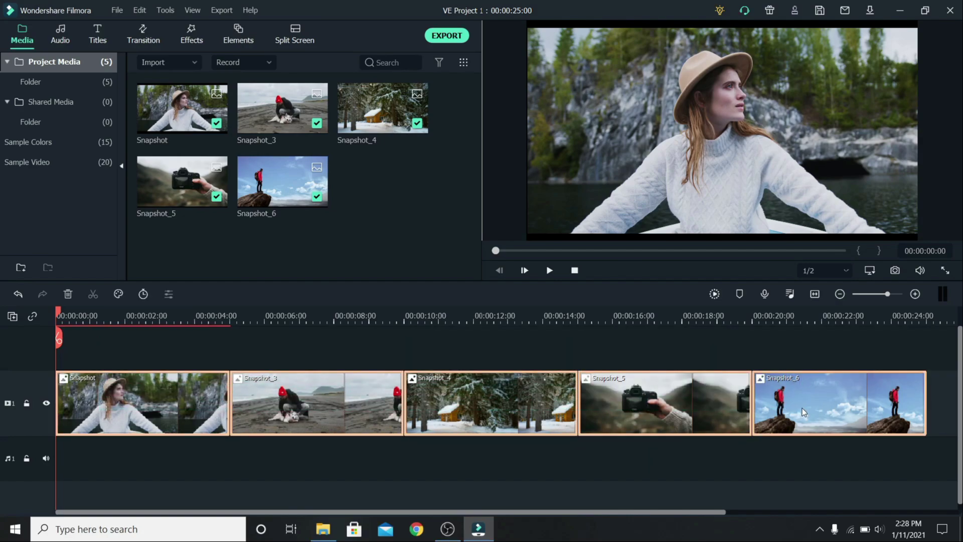
pyautogui.rightClick(801, 408)
pyautogui.click(817, 152)
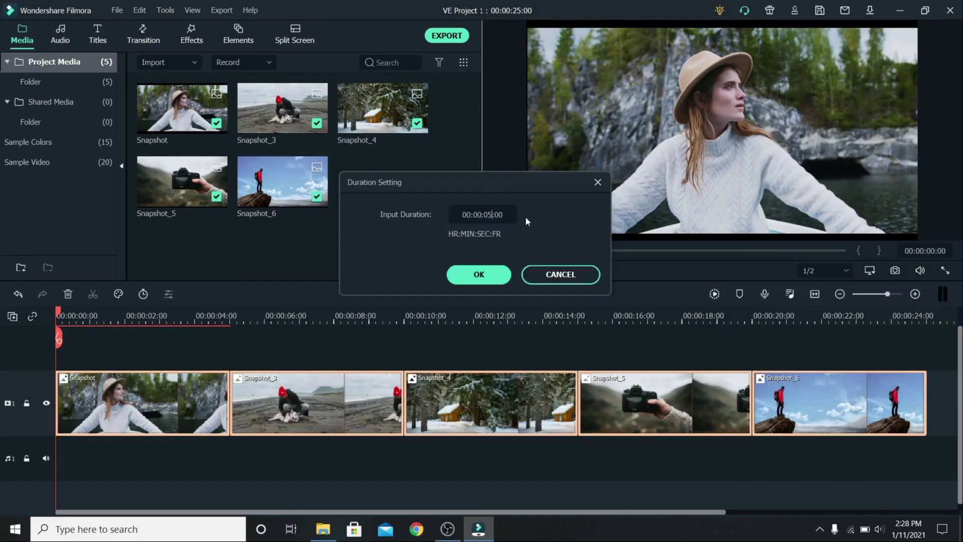
pyautogui.press('BackSpace')
pyautogui.write('2')
pyautogui.click(476, 274)
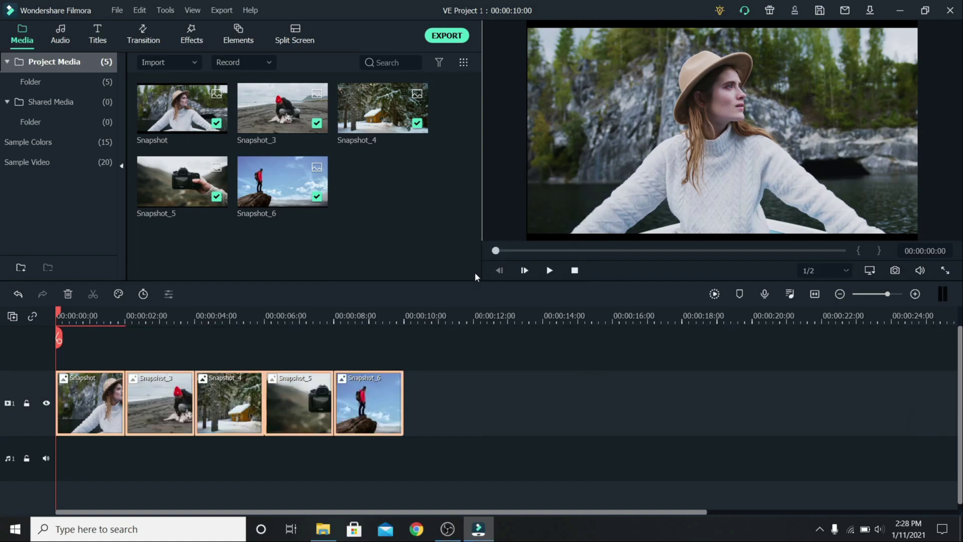
# - Set Snapshot, Snapshot_4 and Snapshot_6 to a 5-second duration
pyautogui.click(364, 339)
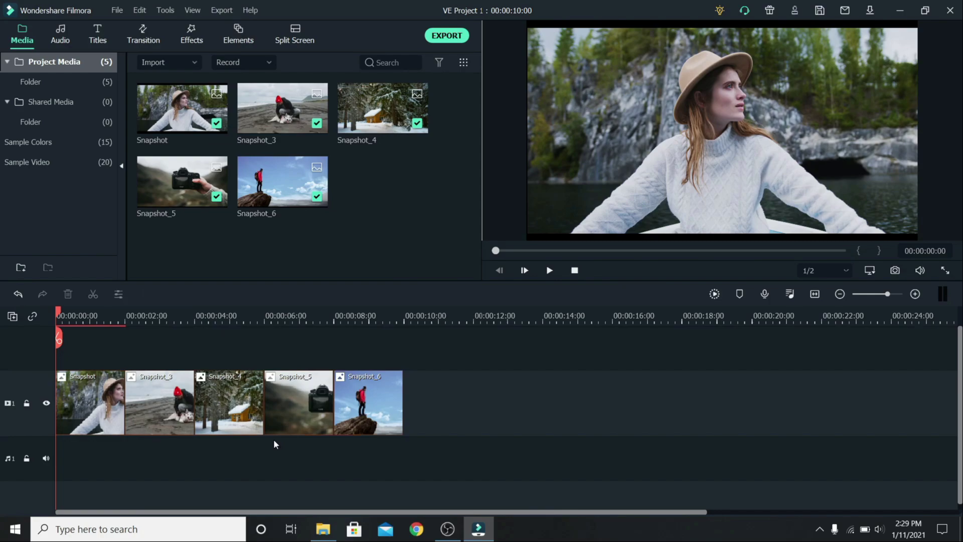
pyautogui.keyDown('ctrl'); pyautogui.click(91, 409); pyautogui.keyUp('ctrl')
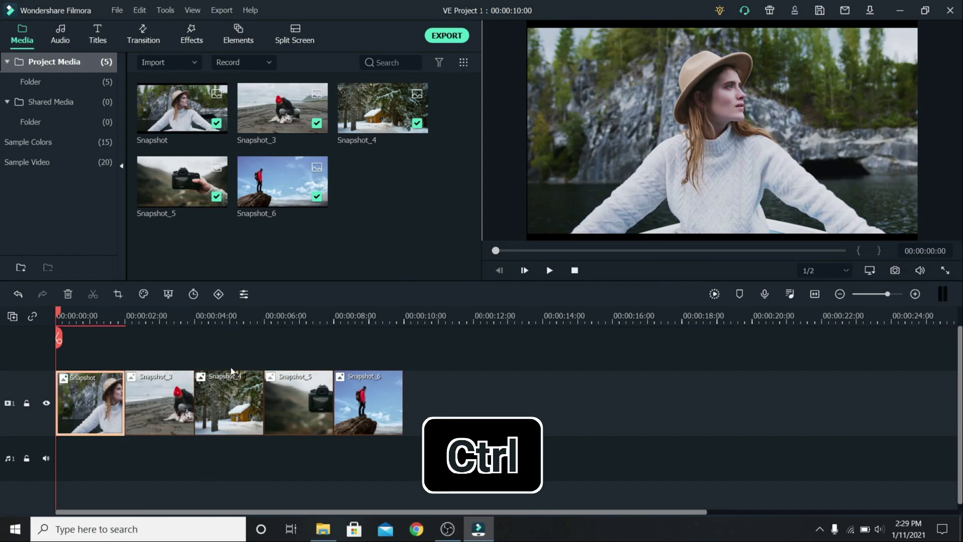
pyautogui.keyDown('ctrl'); pyautogui.click(240, 415); pyautogui.keyUp('ctrl')
pyautogui.keyDown('ctrl'); pyautogui.click(384, 402); pyautogui.keyUp('ctrl')
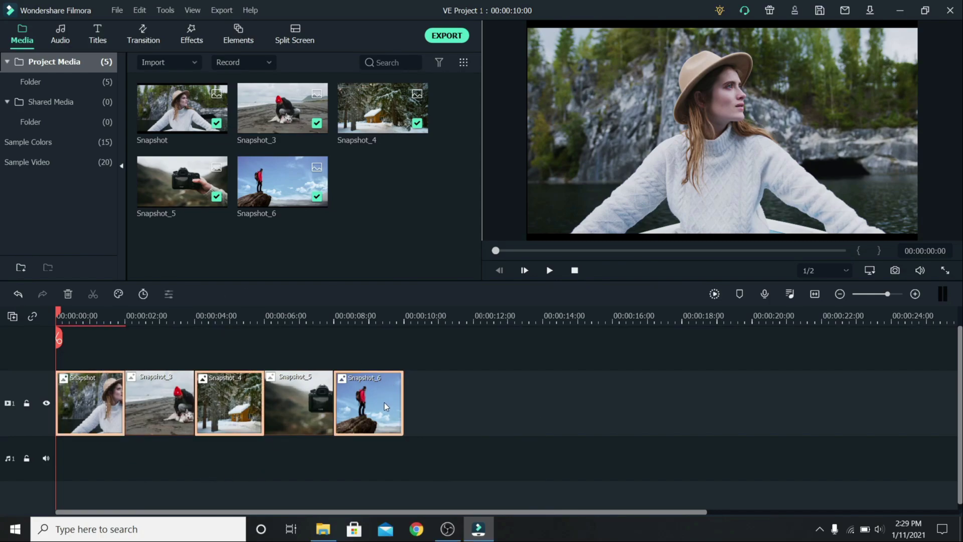
pyautogui.rightClick(384, 403)
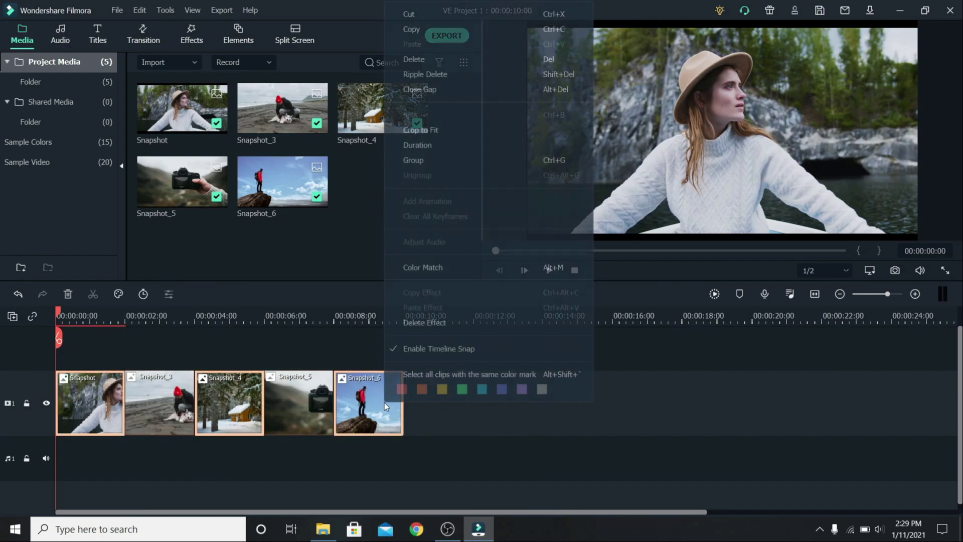
pyautogui.click(472, 144)
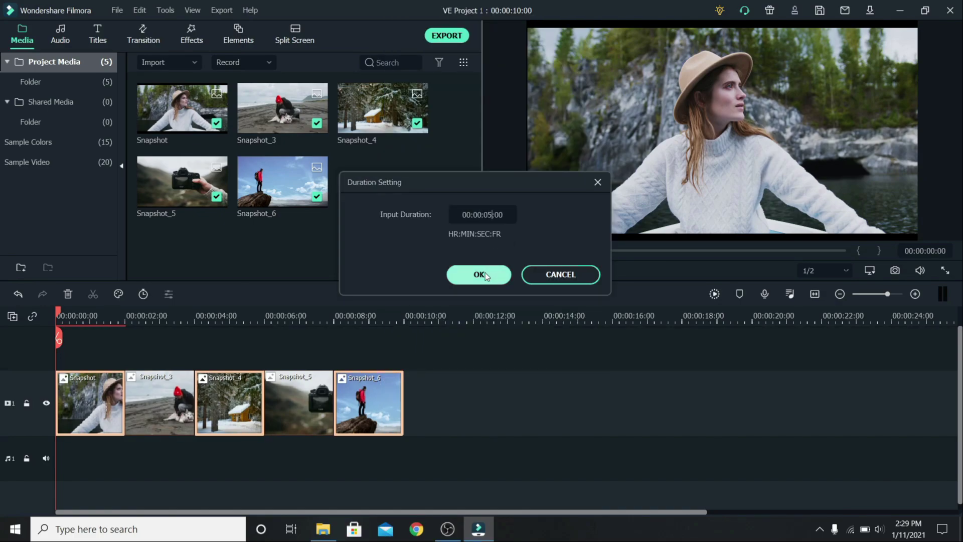
pyautogui.click(484, 272)
# - Move the playhead to 00:00:01:15 and apply Crop to Fit to the first Snapshot clip
pyautogui.click(524, 251)
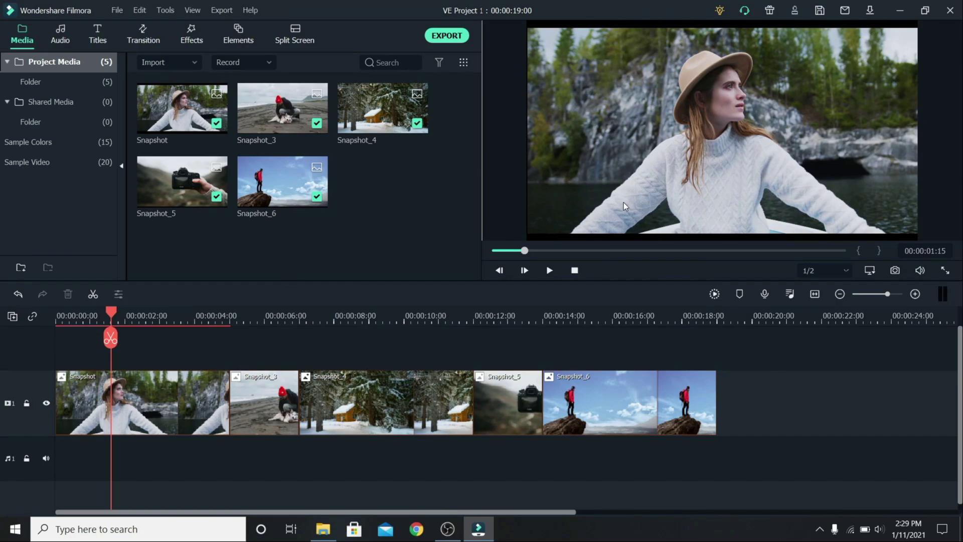
pyautogui.rightClick(155, 385)
pyautogui.click(228, 198)
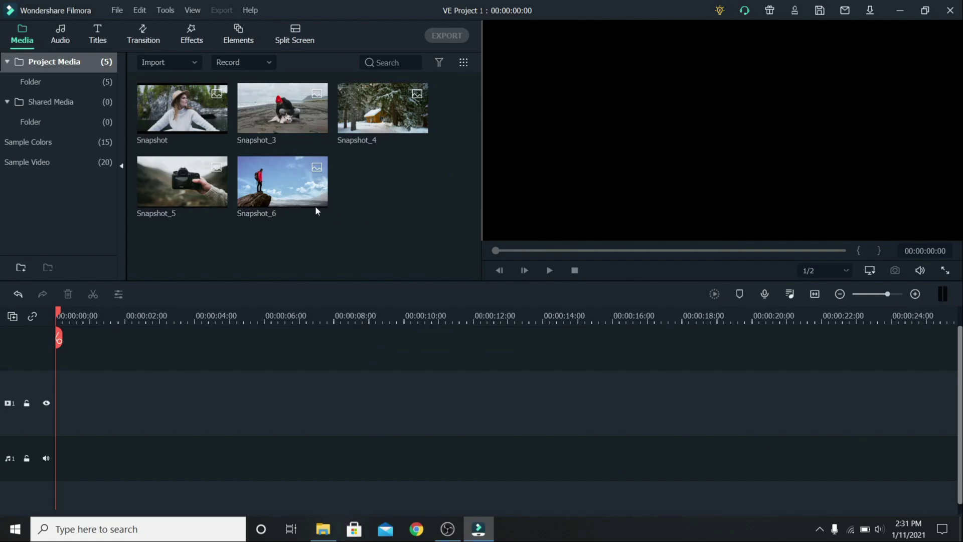
# - Review the Editing preferences, then add a Default Title at the start of track 2
pyautogui.click(117, 10)
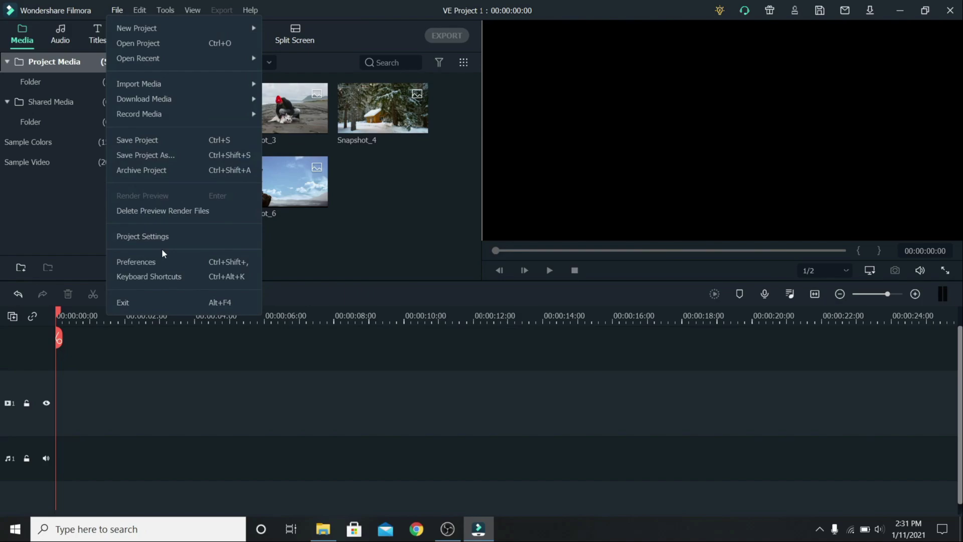
pyautogui.click(138, 262)
pyautogui.click(437, 73)
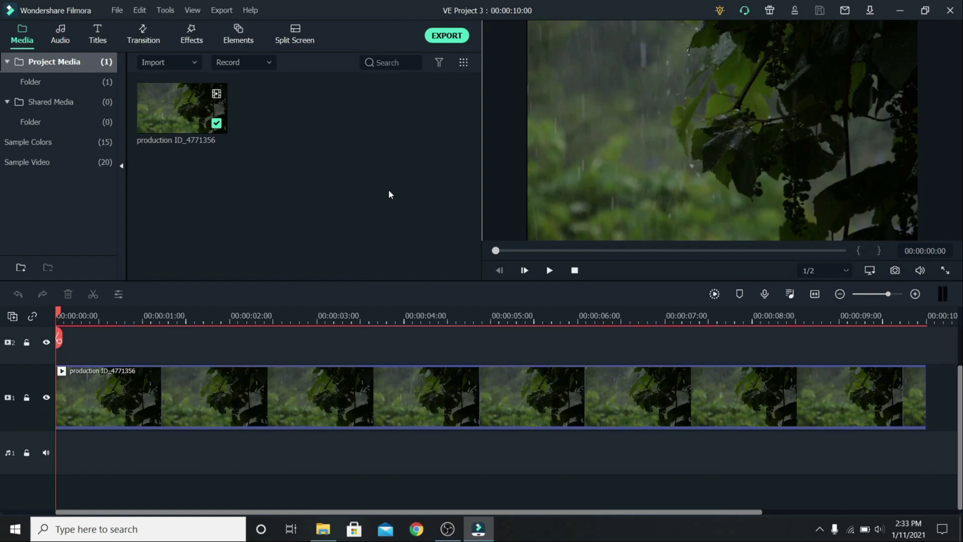
pyautogui.click(104, 28)
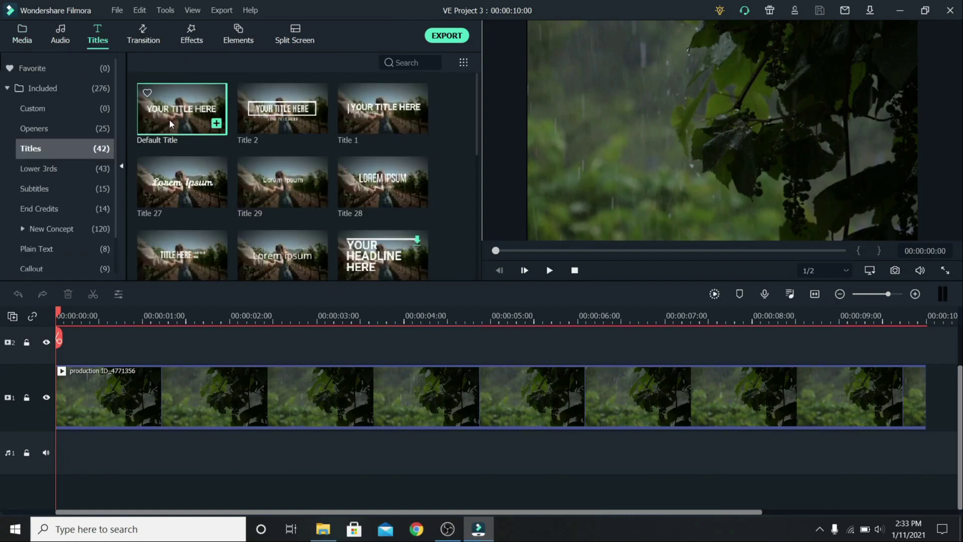
pyautogui.moveTo(169, 119); pyautogui.dragTo(59, 344)
# - Add a custom starting keyframe that scales the title to about 70%
pyautogui.doubleClick(150, 339)
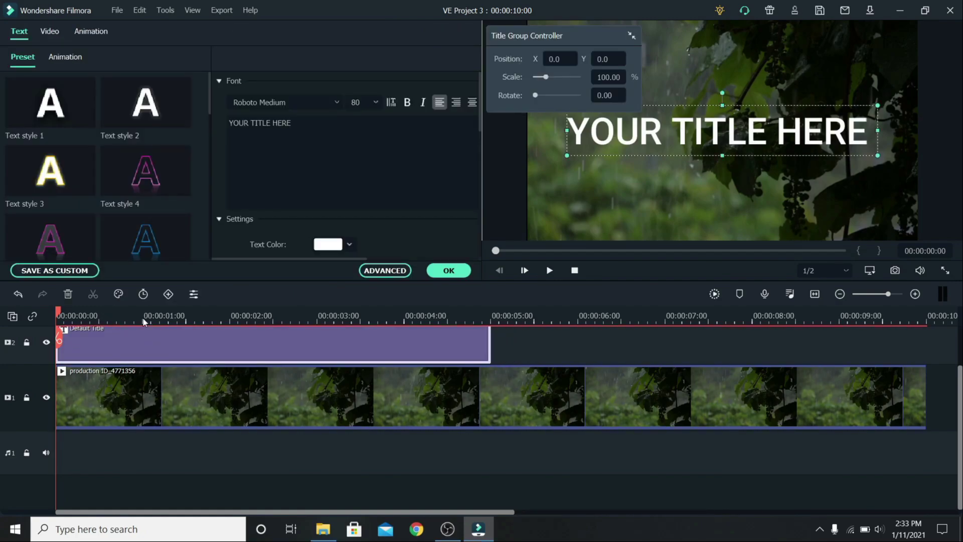
pyautogui.click(90, 31)
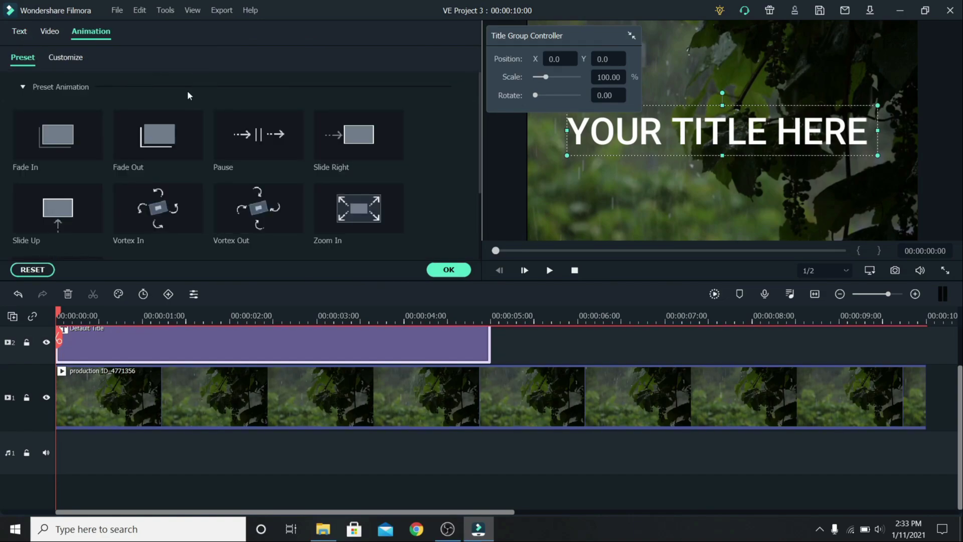
pyautogui.click(62, 55)
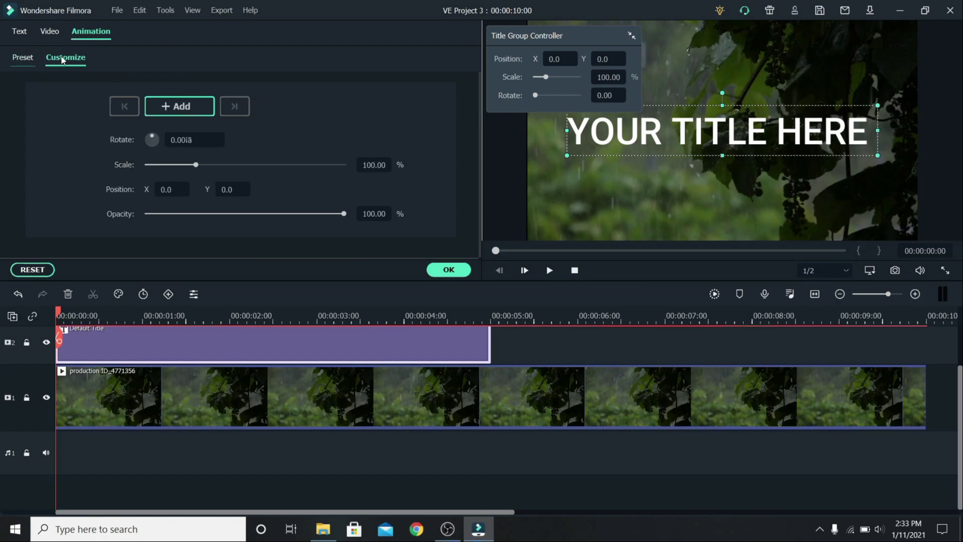
pyautogui.click(188, 113)
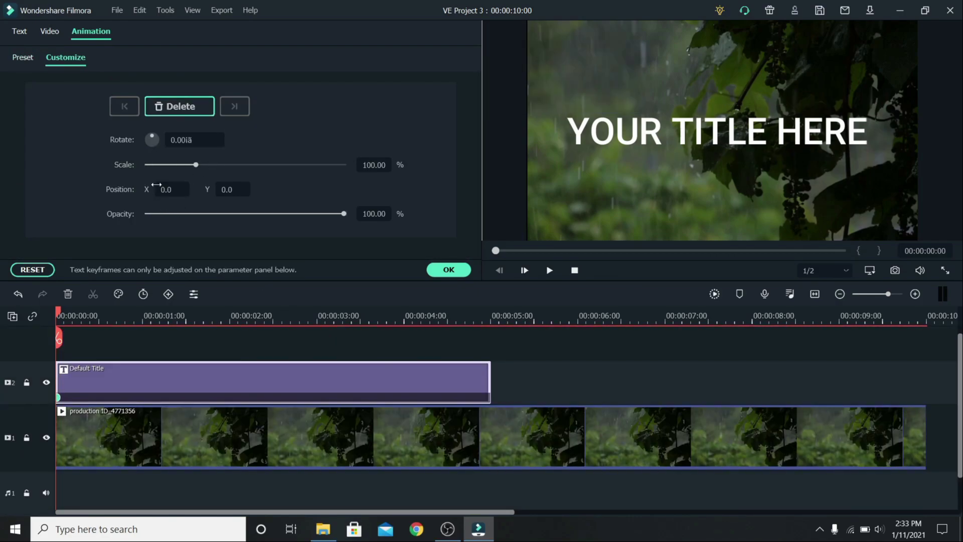
pyautogui.moveTo(195, 165); pyautogui.dragTo(181, 165)
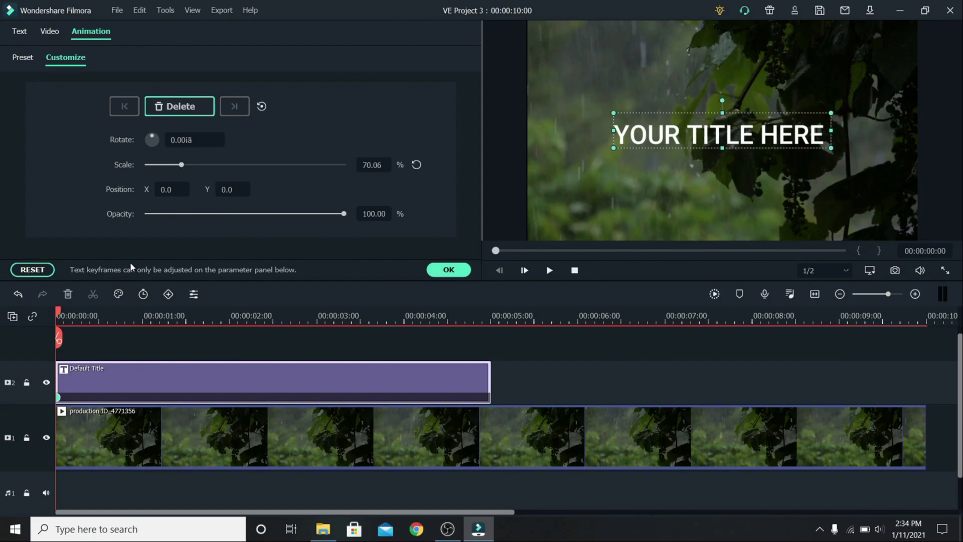
# - Keyframe full 100% scale at about one second and 0 opacity at about two seconds
pyautogui.click(153, 320)
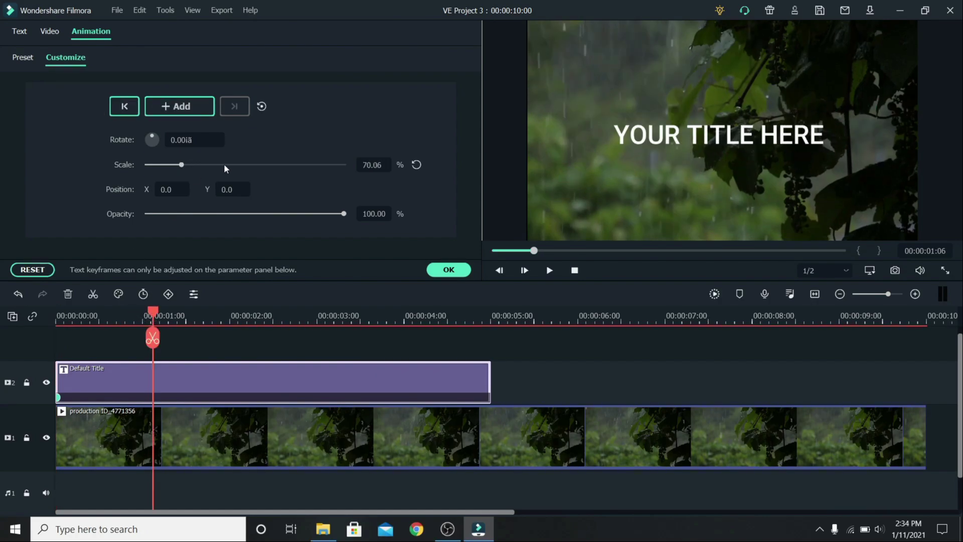
pyautogui.click(415, 164)
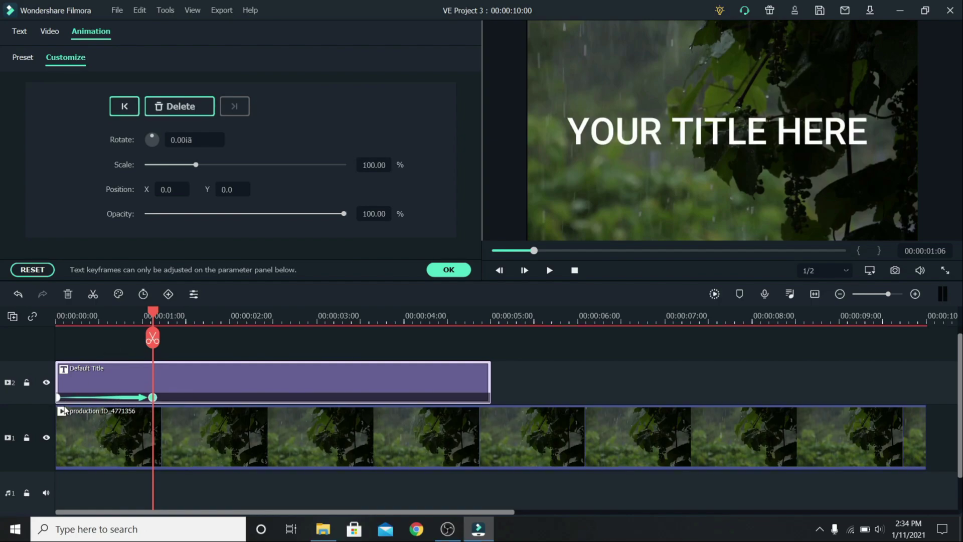
pyautogui.click(57, 319)
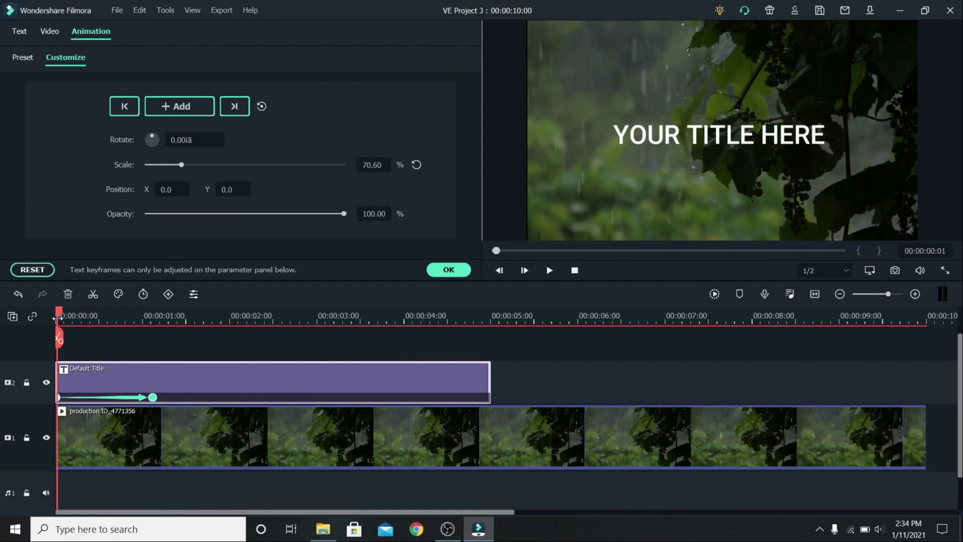
pyautogui.moveTo(57, 319); pyautogui.dragTo(242, 319)
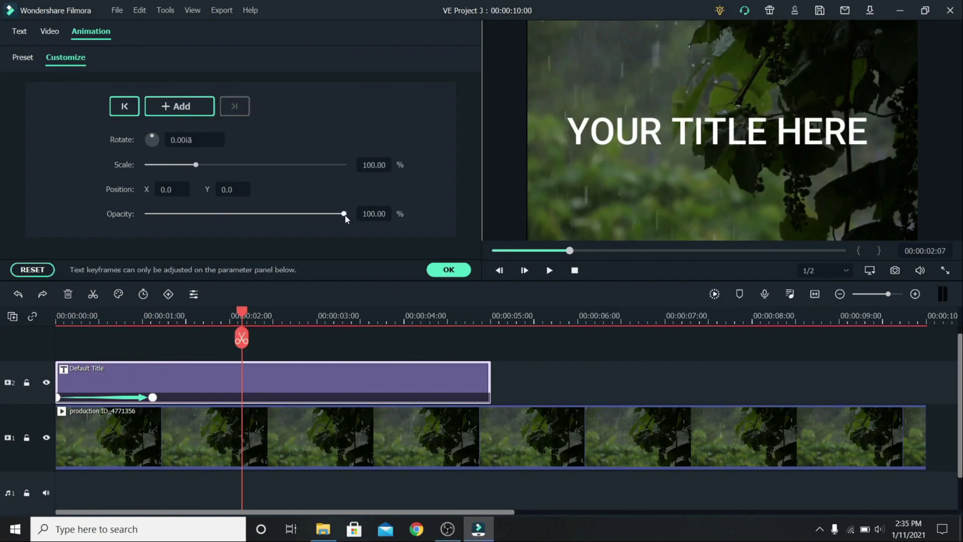
pyautogui.moveTo(345, 215); pyautogui.dragTo(139, 226)
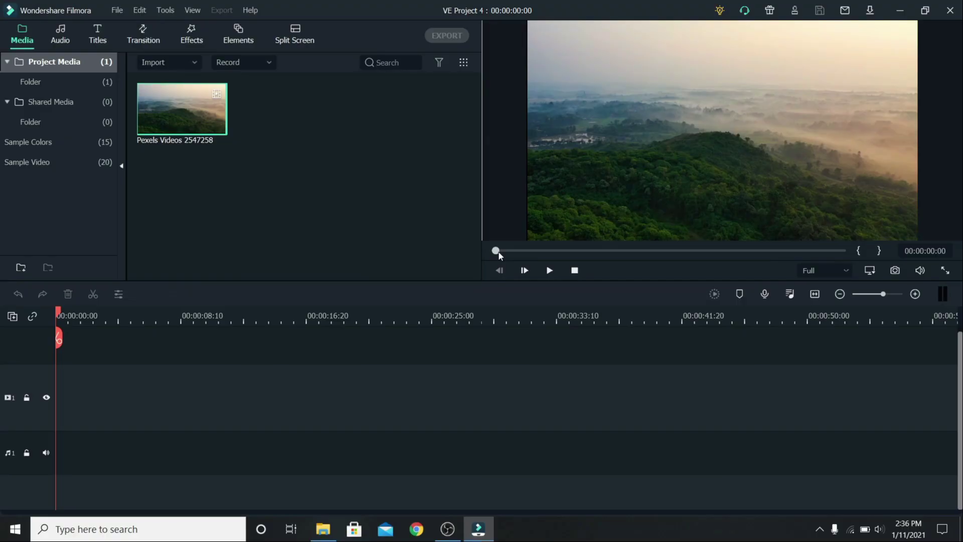
# - Set the Pexels clip's in-point in the preview, place it on the video track, and play it
pyautogui.moveTo(499, 253); pyautogui.dragTo(887, 226)
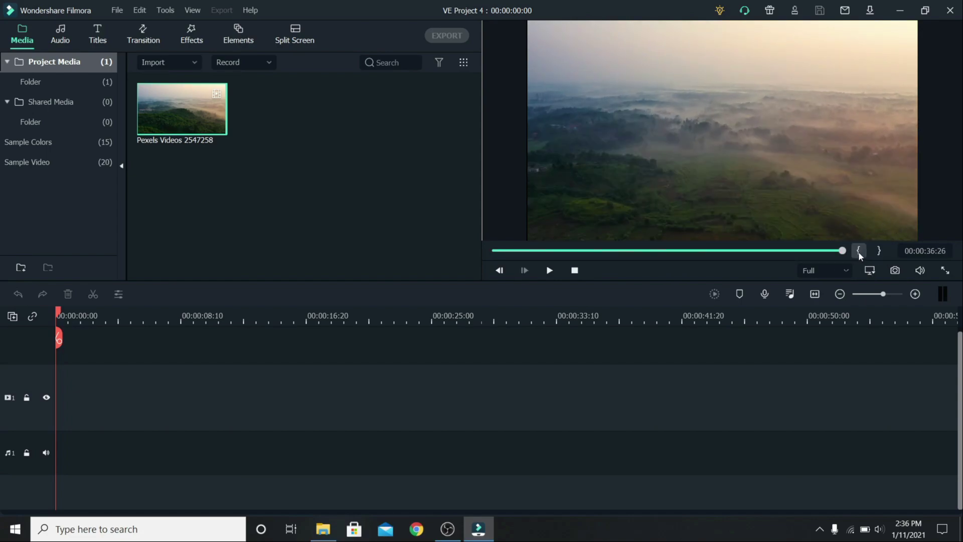
pyautogui.press('Home')
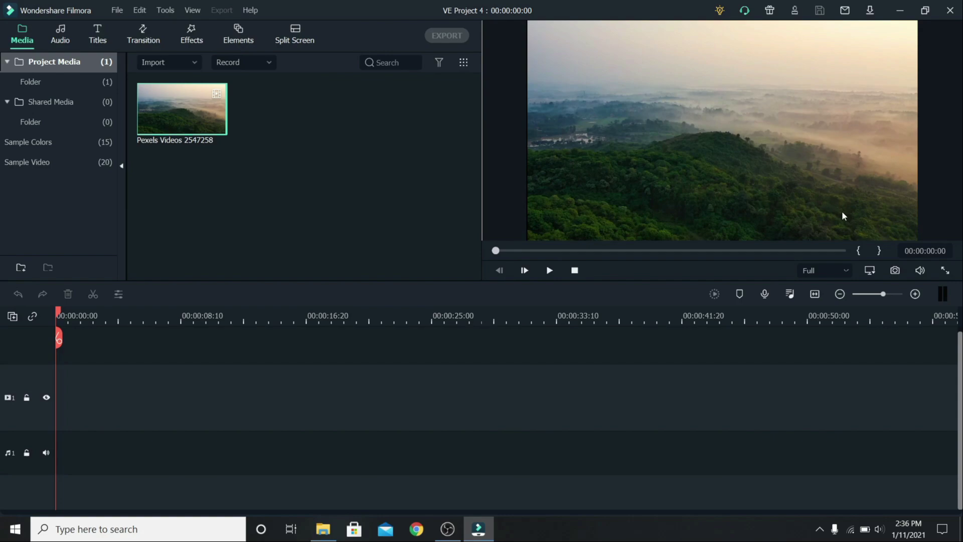
pyautogui.click(858, 251)
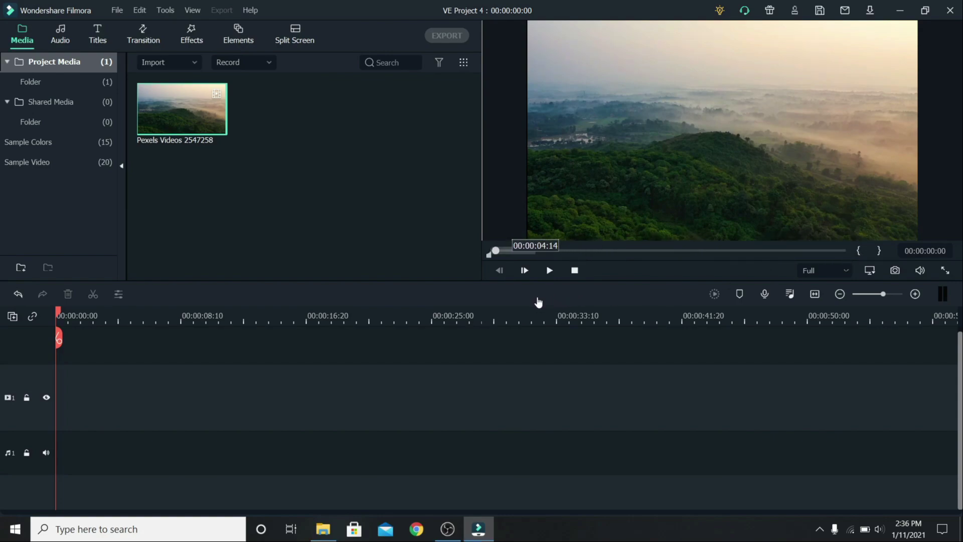
pyautogui.moveTo(170, 109); pyautogui.dragTo(40, 461)
pyautogui.press('space')
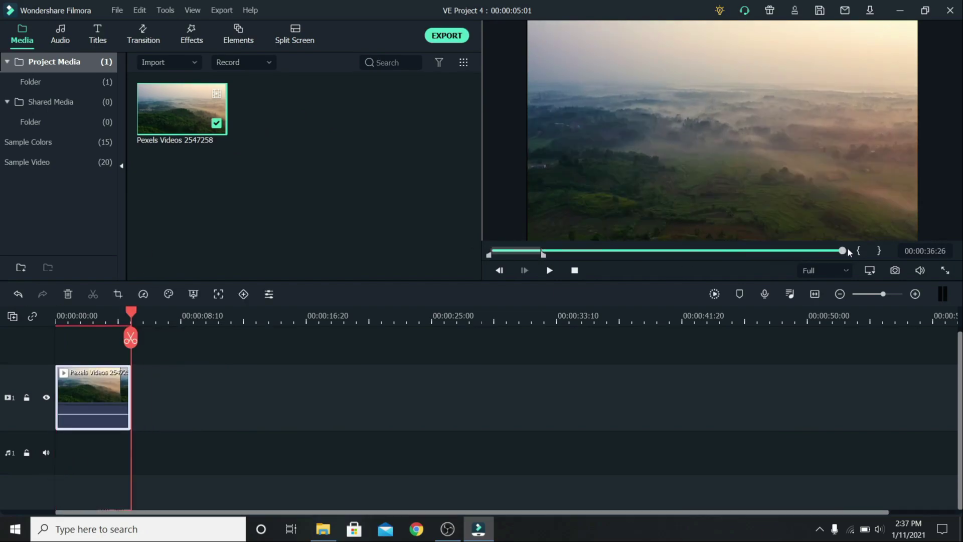
pyautogui.doubleClick(93, 391)
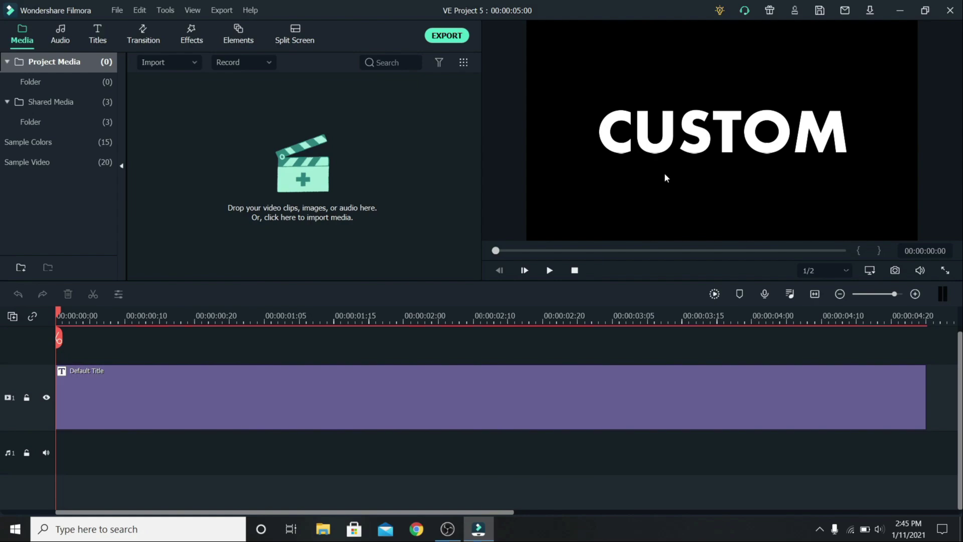
# - Save the CUSTOM title as a custom preset named 'First title'
pyautogui.doubleClick(327, 388)
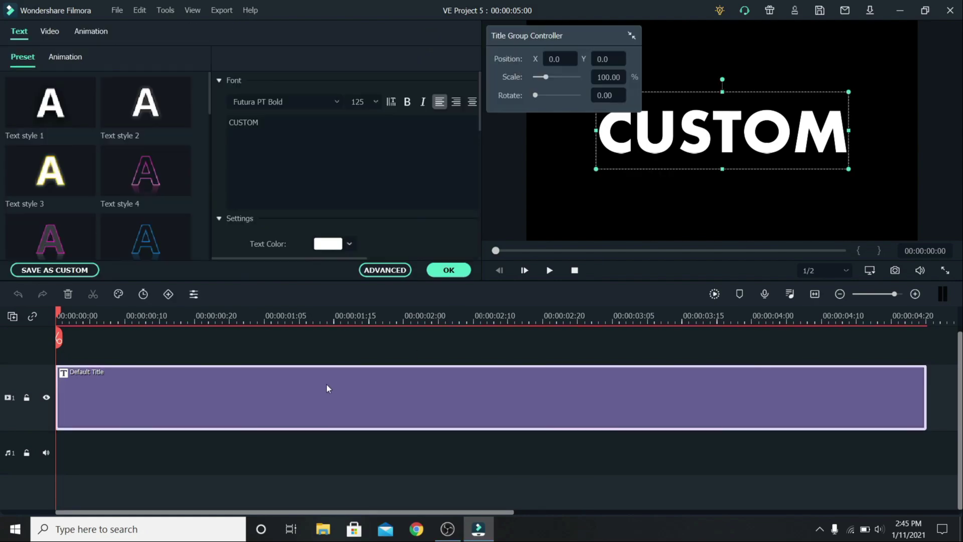
pyautogui.click(83, 270)
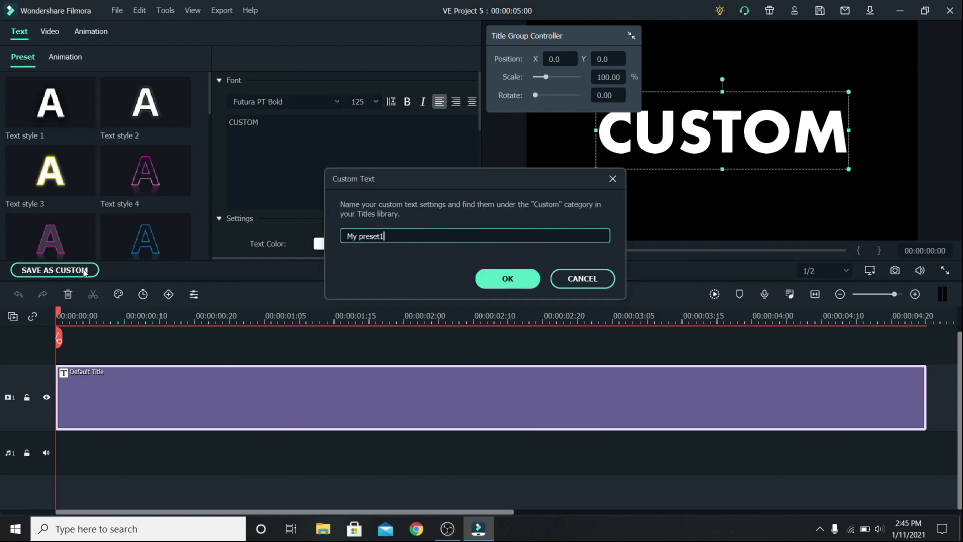
pyautogui.press('BackSpace')
pyautogui.write('First title')
# - Confirm the First title preset and place it from Custom titles onto track 2 above the rain video
pyautogui.click(508, 278)
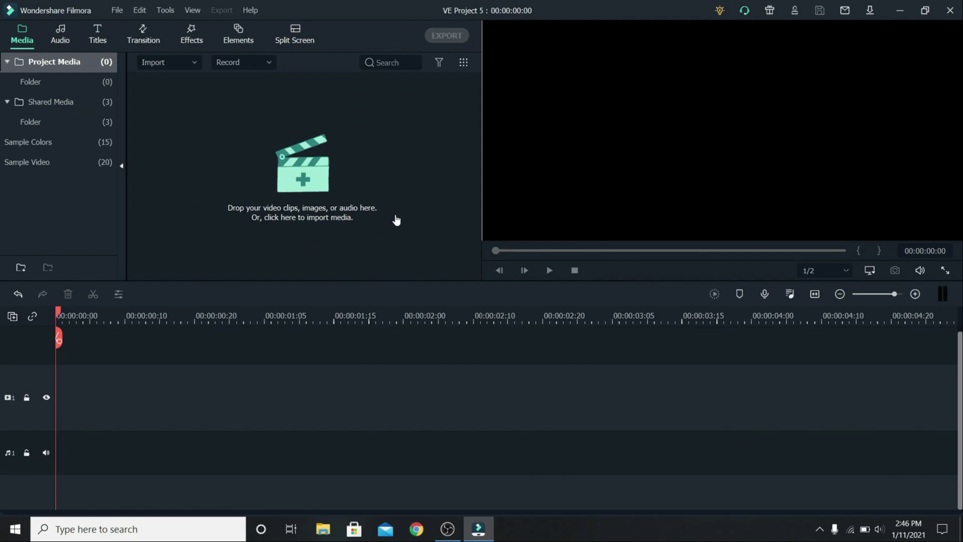
pyautogui.click(97, 35)
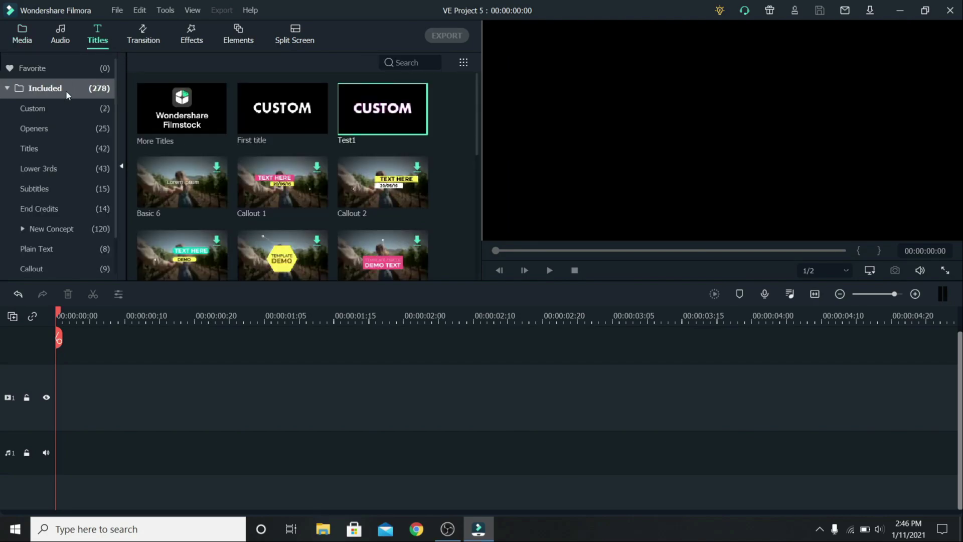
pyautogui.click(60, 108)
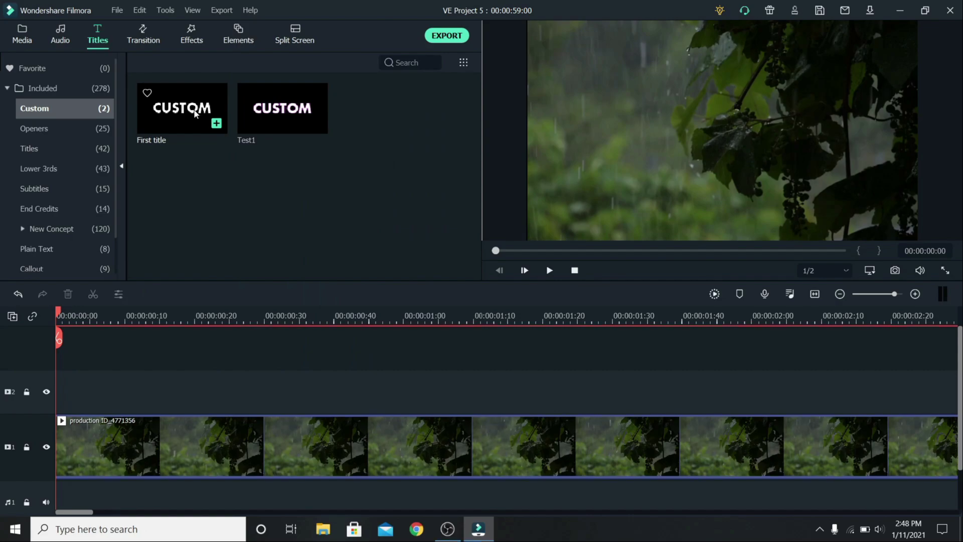
pyautogui.moveTo(194, 113); pyautogui.dragTo(57, 394)
# - Replace the new title's CUSTOM text with RAIN
pyautogui.doubleClick(208, 390)
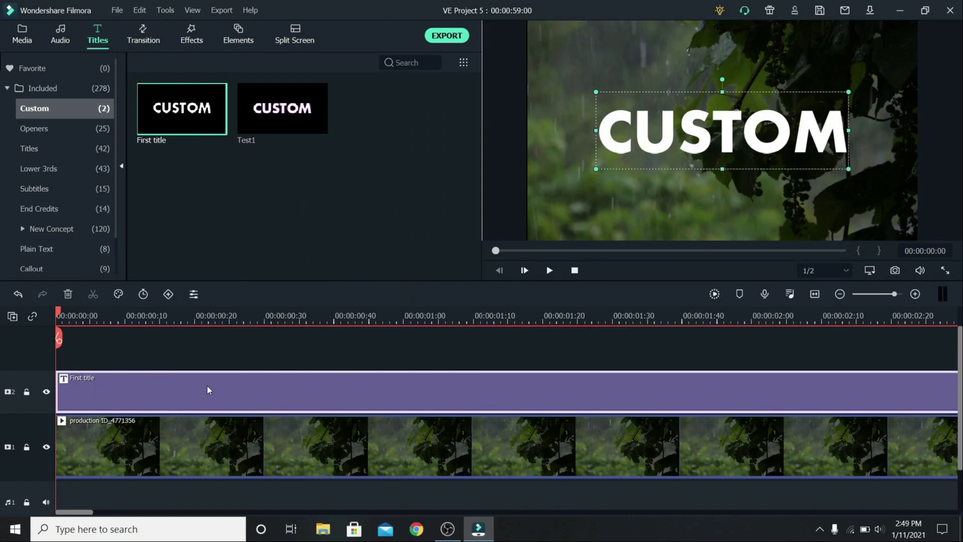
pyautogui.click(299, 136)
pyautogui.hotkey('ctrl', 'a')
pyautogui.press('BackSpace')
pyautogui.write('RAIN')
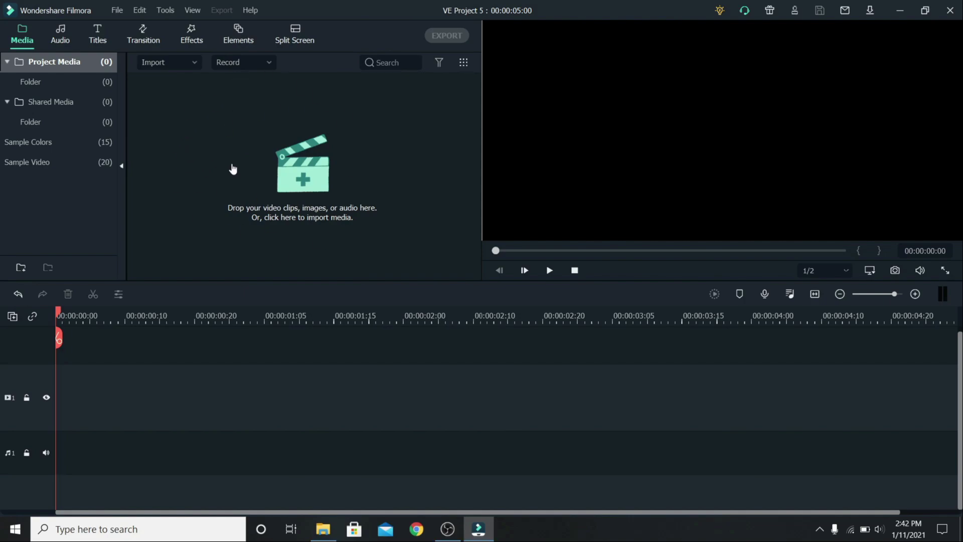
# - Box-select the three audio files in Downloads and import them into Shared Media
pyautogui.click(53, 103)
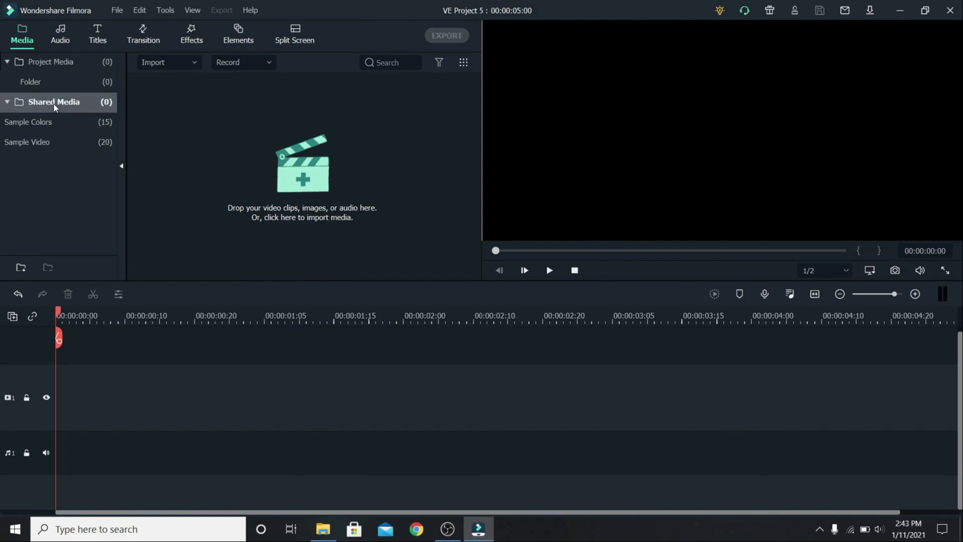
pyautogui.click(230, 150)
pyautogui.moveTo(149, 185); pyautogui.dragTo(306, 123)
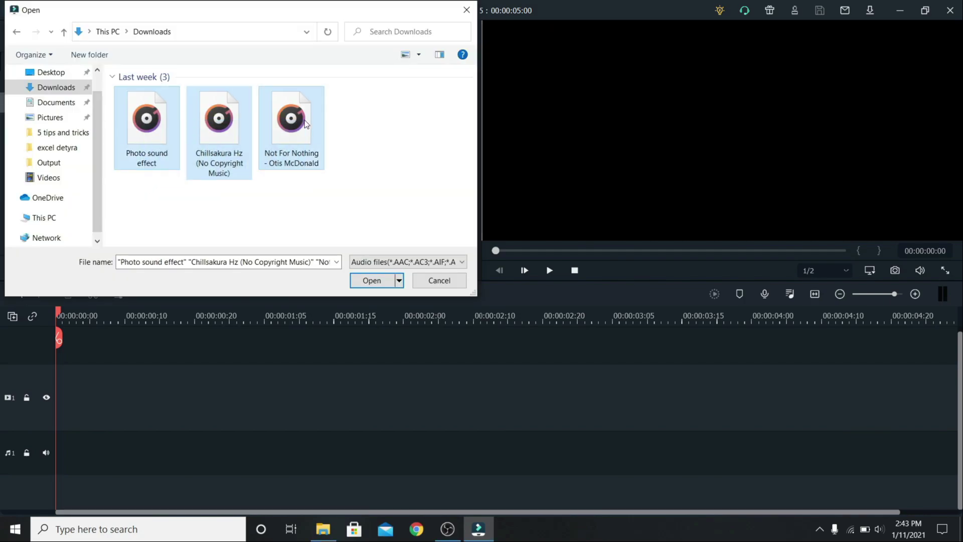
pyautogui.click(372, 279)
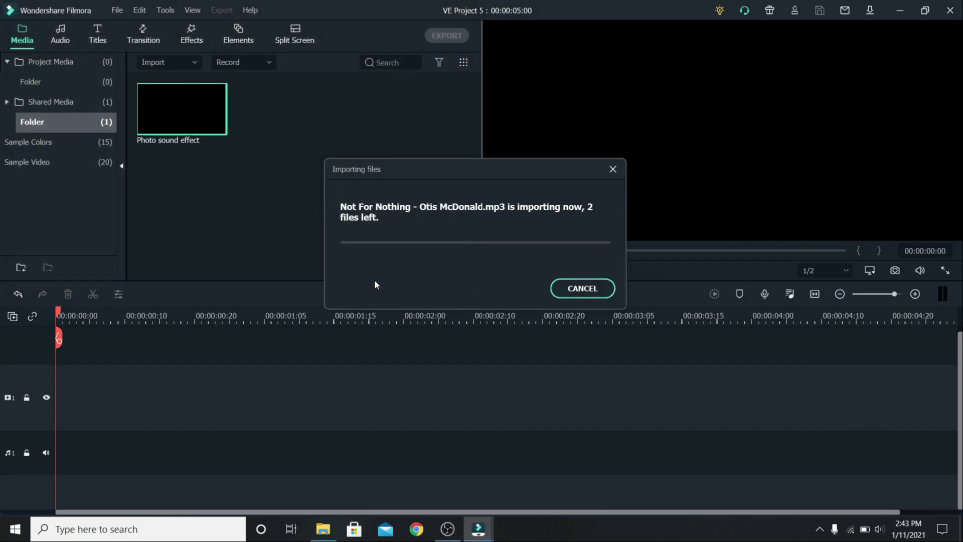